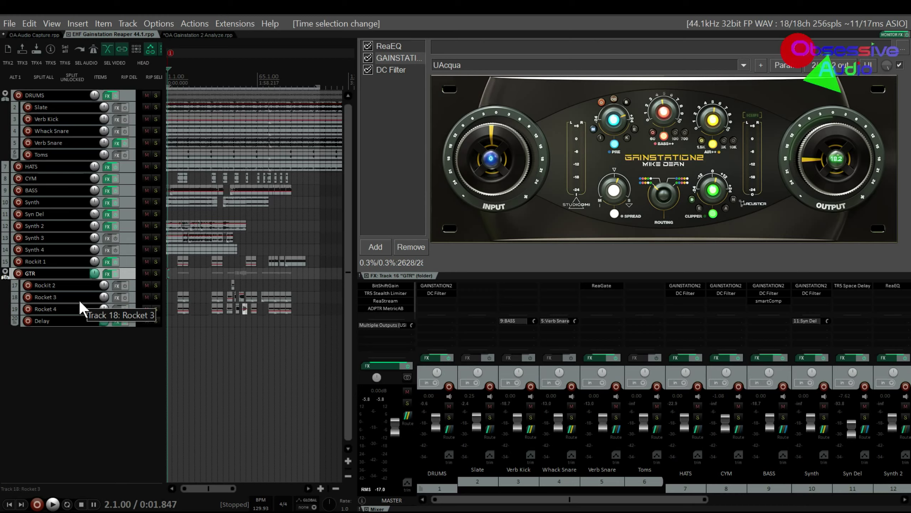
- Play the full mix and look over the levels and effects of all mixer tracks from DRUMS to Delay
{"action": "key", "text": "space"}
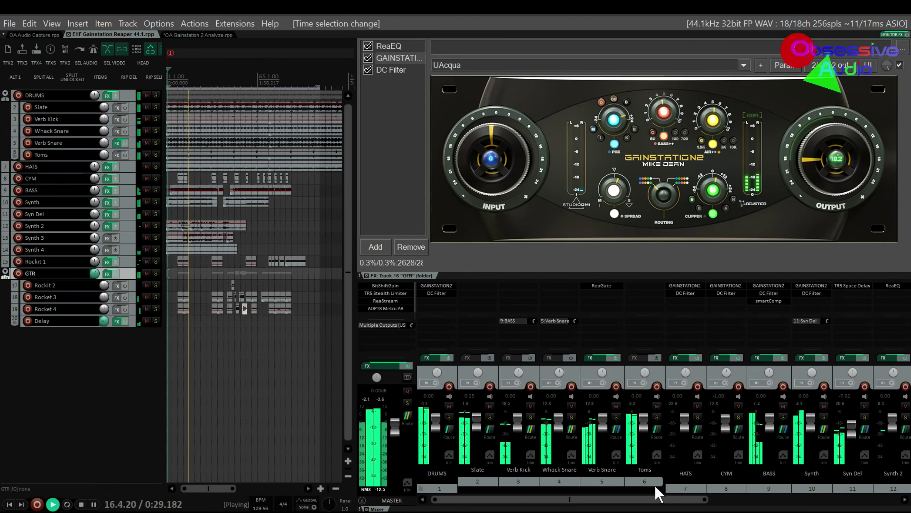
{"action": "left_click_drag", "start_coordinate": [650, 498], "coordinate": [806, 512]}
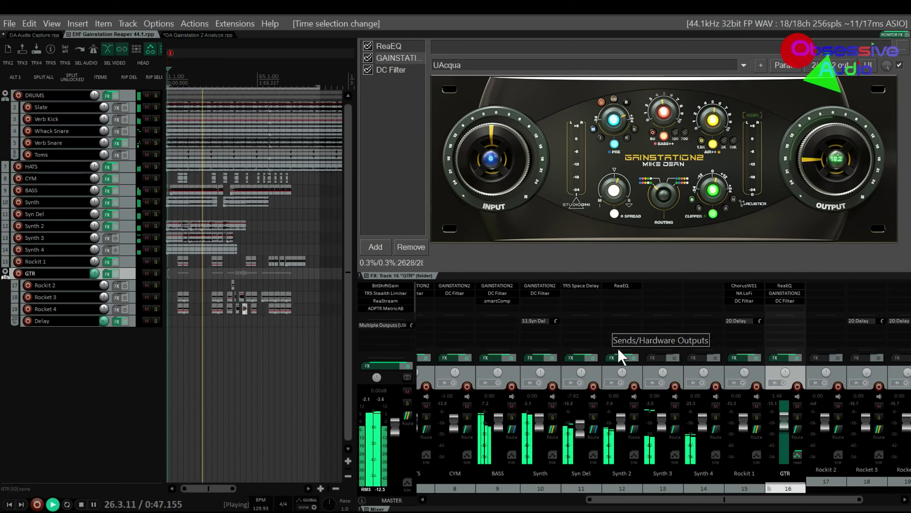
{"action": "left_click_drag", "start_coordinate": [612, 502], "coordinate": [663, 506]}
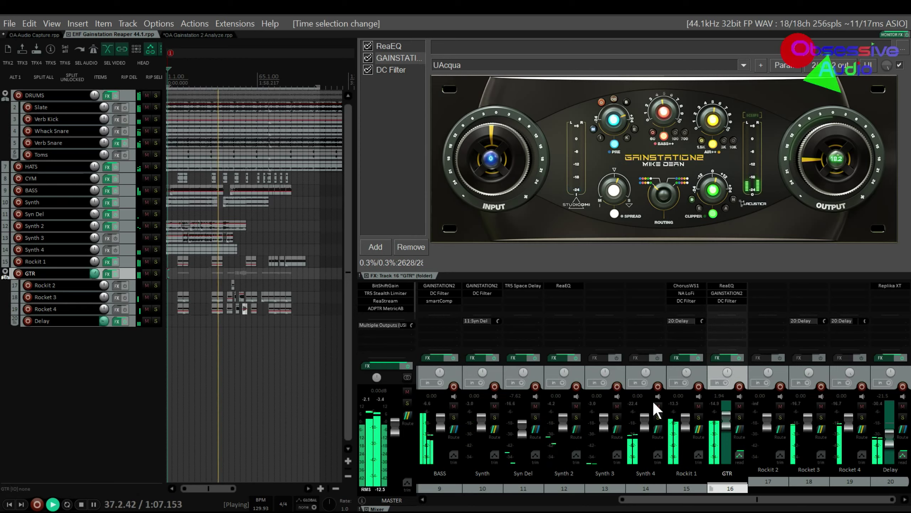
{"action": "left_click_drag", "start_coordinate": [660, 495], "coordinate": [443, 506]}
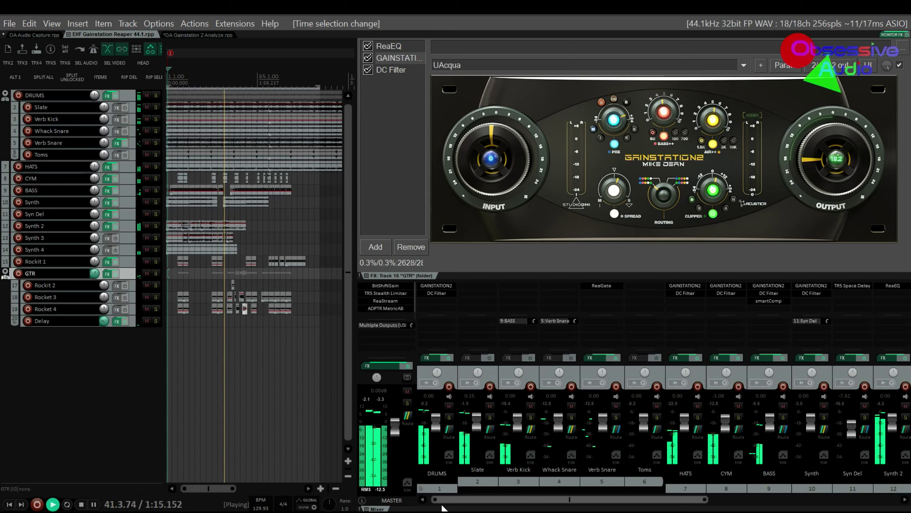
{"action": "key", "text": "space"}
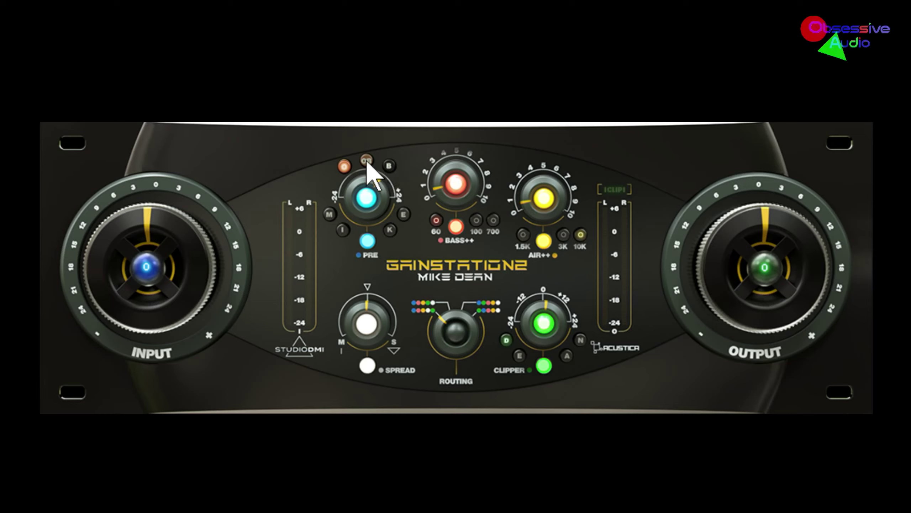
- On the DRUMS Gainstation2, raise the Pre gain and return the Clipper and Output to 0
{"action": "left_click_drag", "start_coordinate": [376, 227], "coordinate": [374, 194]}
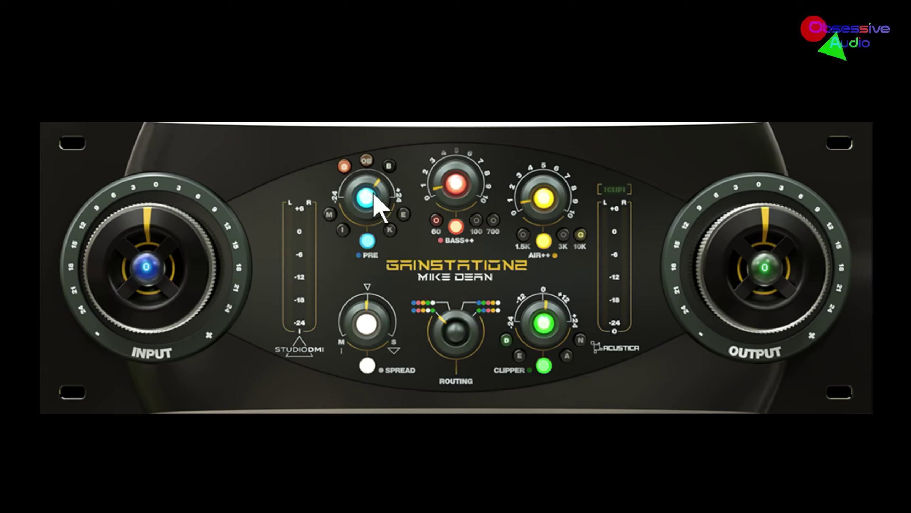
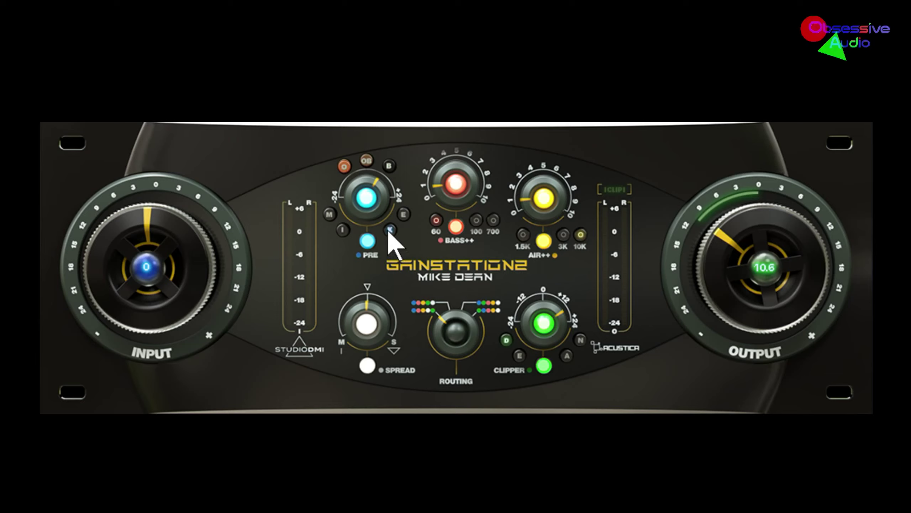
{"action": "left_click_drag", "start_coordinate": [539, 325], "coordinate": [538, 354]}
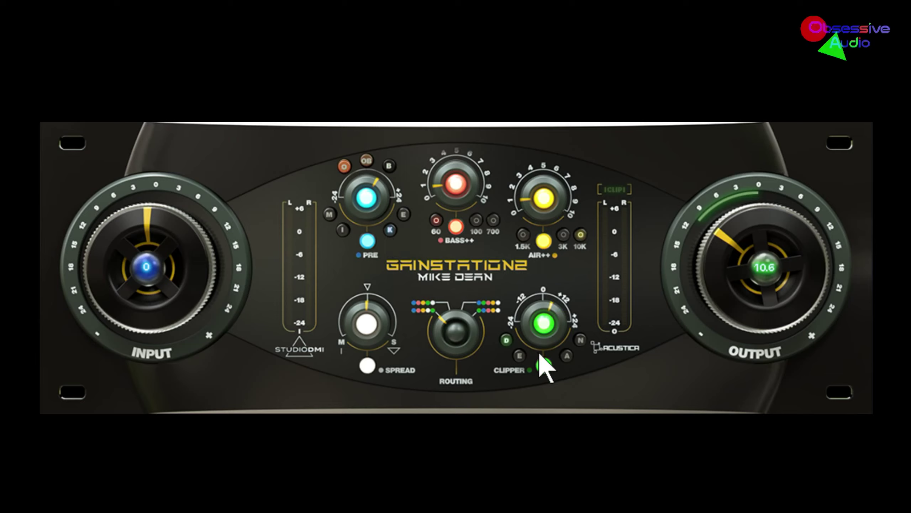
{"action": "left_click", "coordinate": [544, 366]}
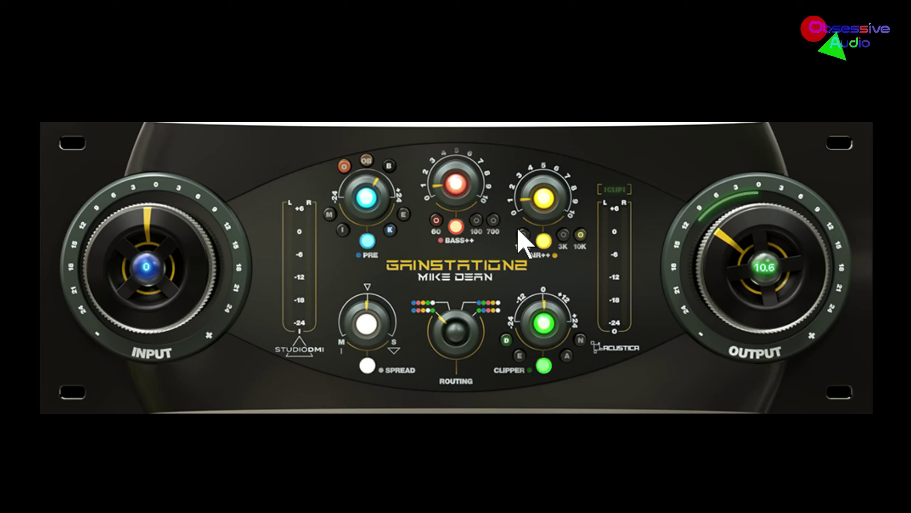
{"action": "left_click_drag", "start_coordinate": [535, 208], "coordinate": [524, 210]}
{"action": "double_click", "coordinate": [794, 269]}
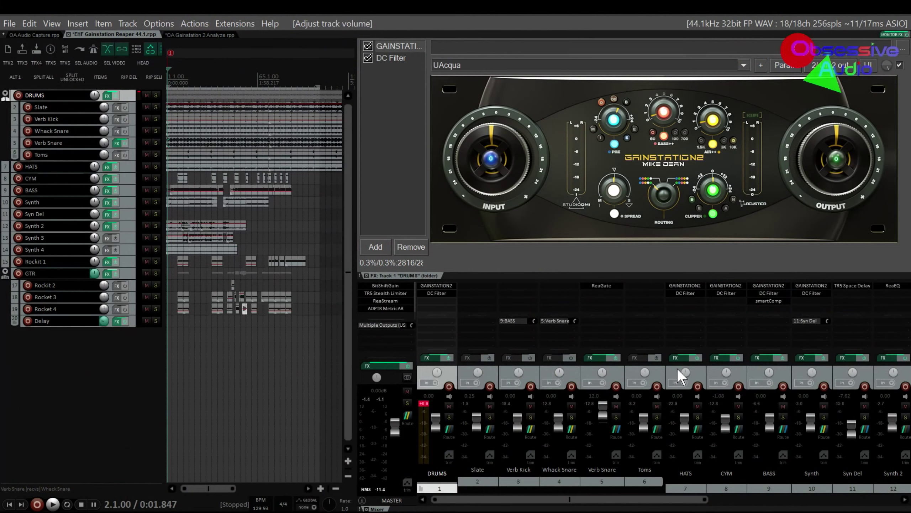
- Open the effect chains of the HATS, CYM and BASS tracks in turn, and solo BASS
{"action": "left_click", "coordinate": [673, 375]}
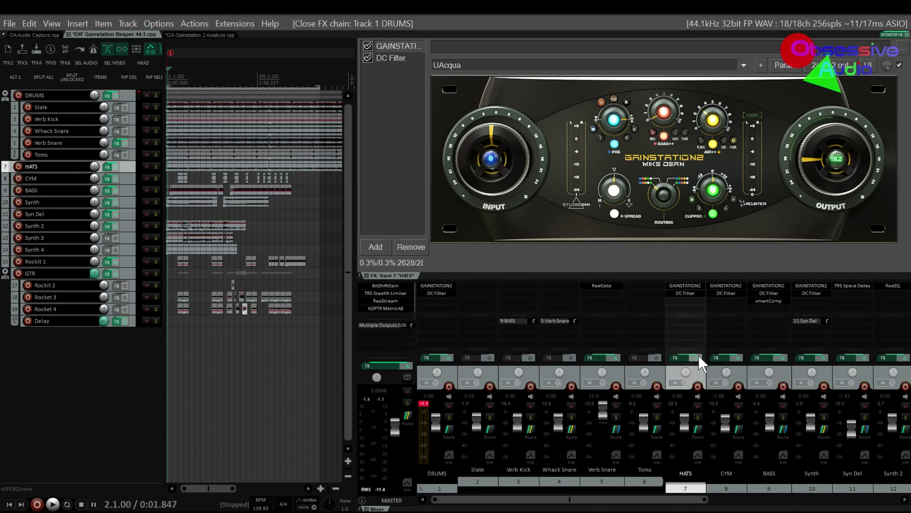
{"action": "left_click", "coordinate": [739, 368]}
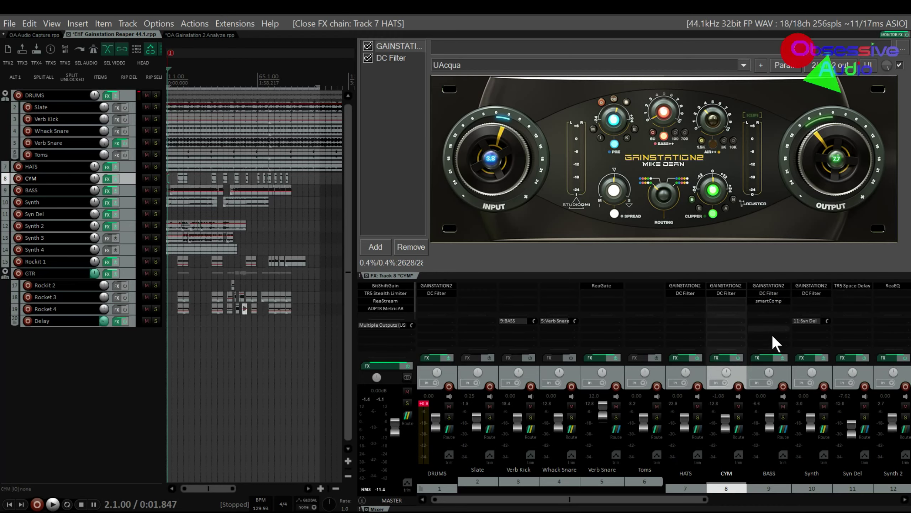
{"action": "left_click", "coordinate": [759, 368]}
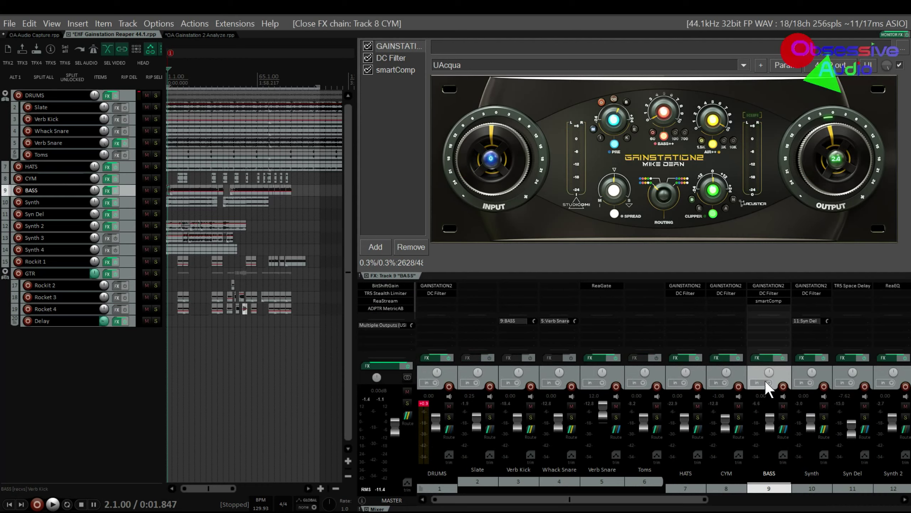
{"action": "left_click", "coordinate": [782, 417]}
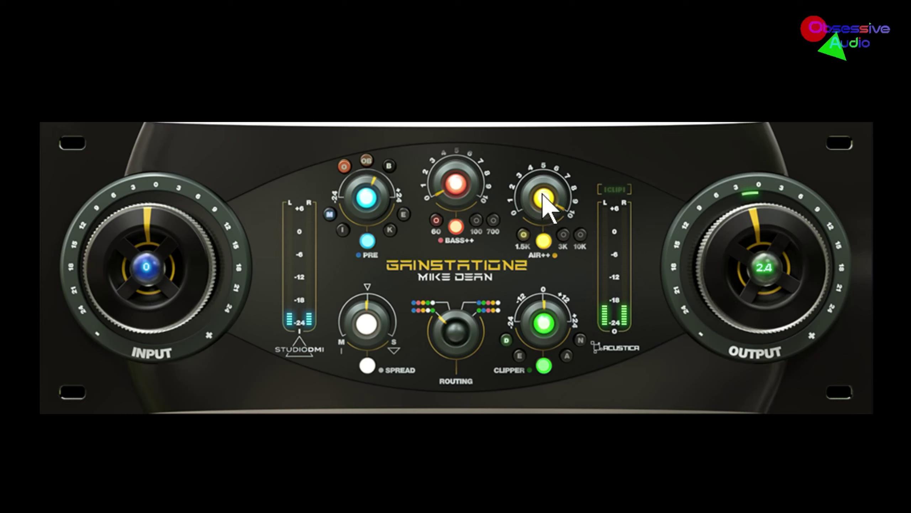
- Sweep the BASS Air++ amount at 1.5K down to 0 and back up near its maximum to compare the sound
{"action": "left_click_drag", "start_coordinate": [545, 204], "coordinate": [545, 301]}
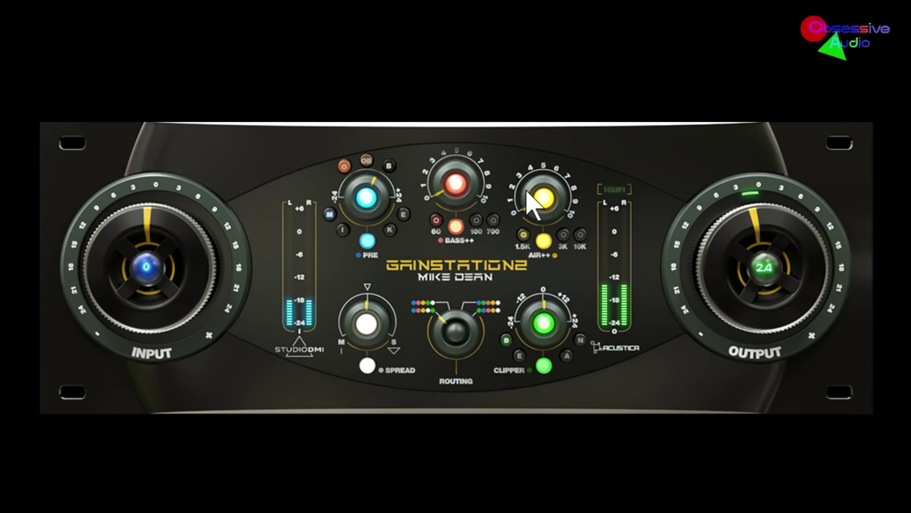
{"action": "left_click_drag", "start_coordinate": [551, 204], "coordinate": [542, 122]}
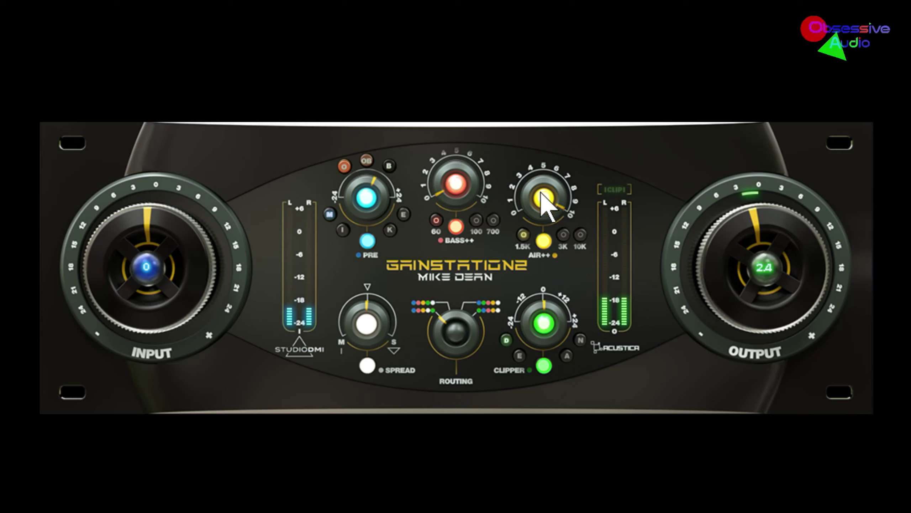
- Push the Pre and Clipper gains harder on the BASS Gainstation2 and turn its Output down to 19.2
{"action": "mouse_move", "coordinate": [363, 208]}
{"action": "left_mouse_down"}
{"action": "mouse_move", "coordinate": [361, 172]}
{"action": "mouse_move", "coordinate": [370, 218]}
{"action": "left_mouse_up"}
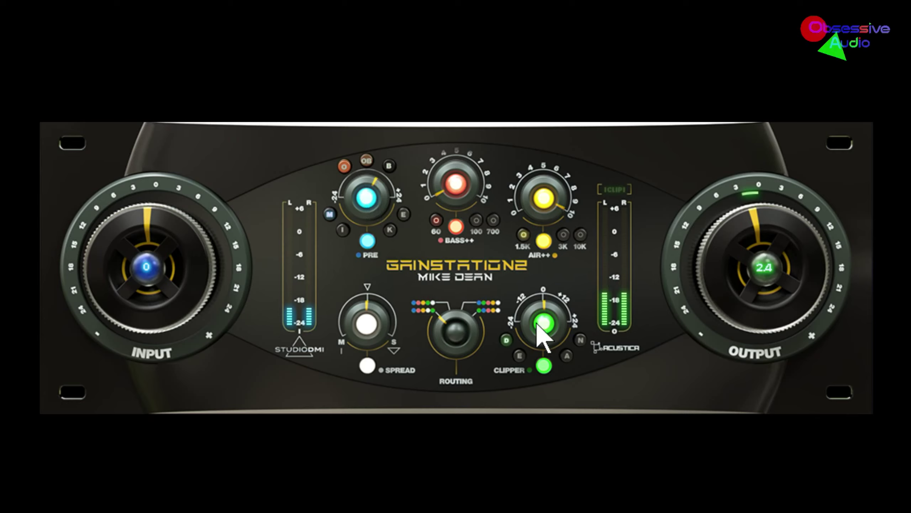
{"action": "left_click_drag", "start_coordinate": [537, 325], "coordinate": [533, 304]}
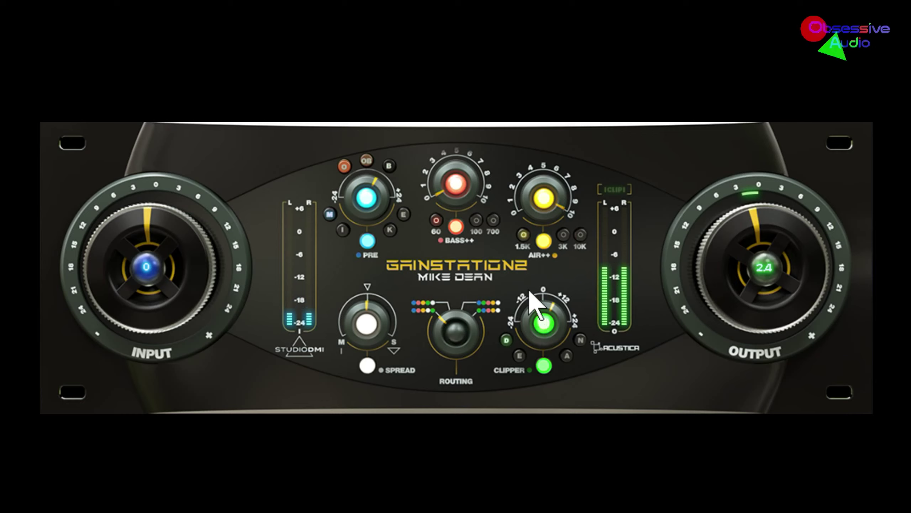
{"action": "left_click_drag", "start_coordinate": [773, 265], "coordinate": [767, 315]}
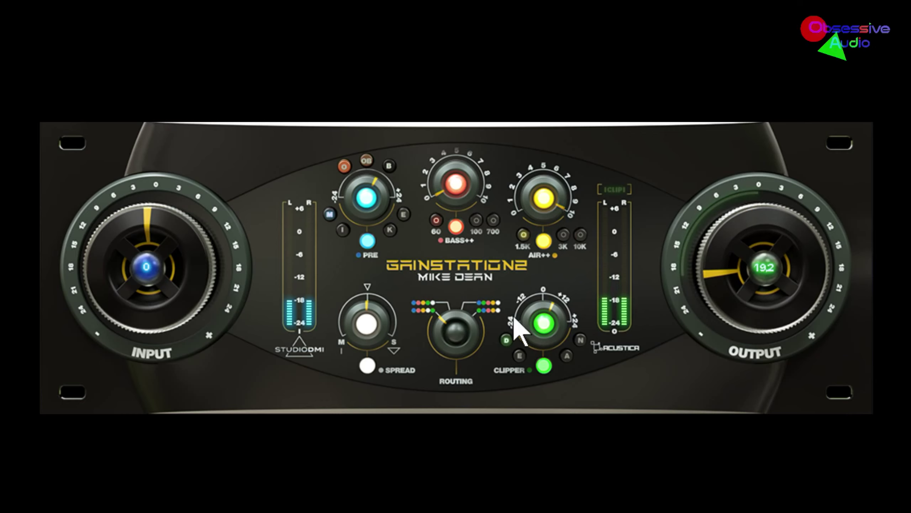
{"action": "left_click_drag", "start_coordinate": [544, 309], "coordinate": [532, 257]}
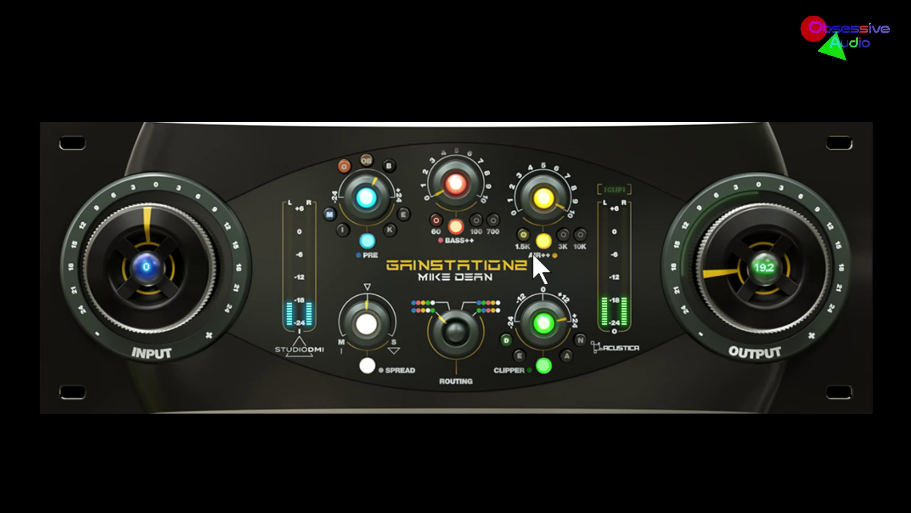
{"action": "left_click_drag", "start_coordinate": [374, 186], "coordinate": [363, 163]}
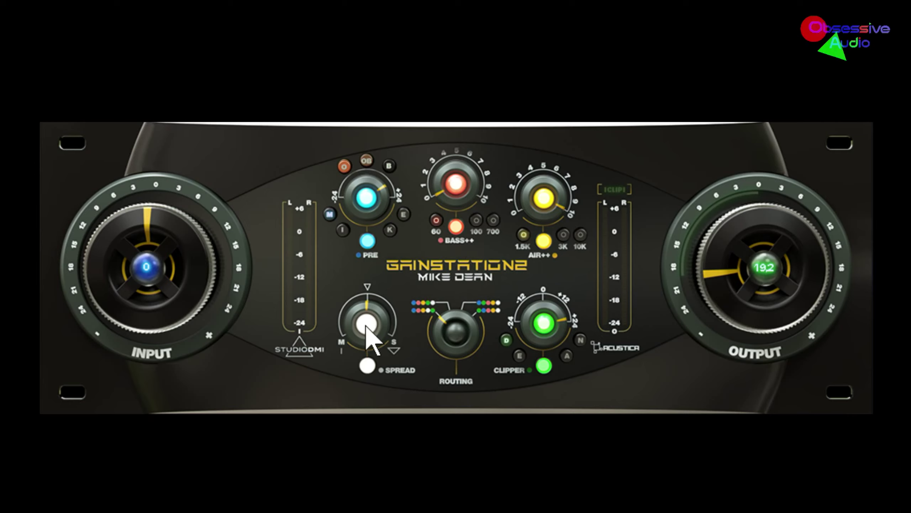
{"action": "left_click_drag", "start_coordinate": [373, 325], "coordinate": [379, 321]}
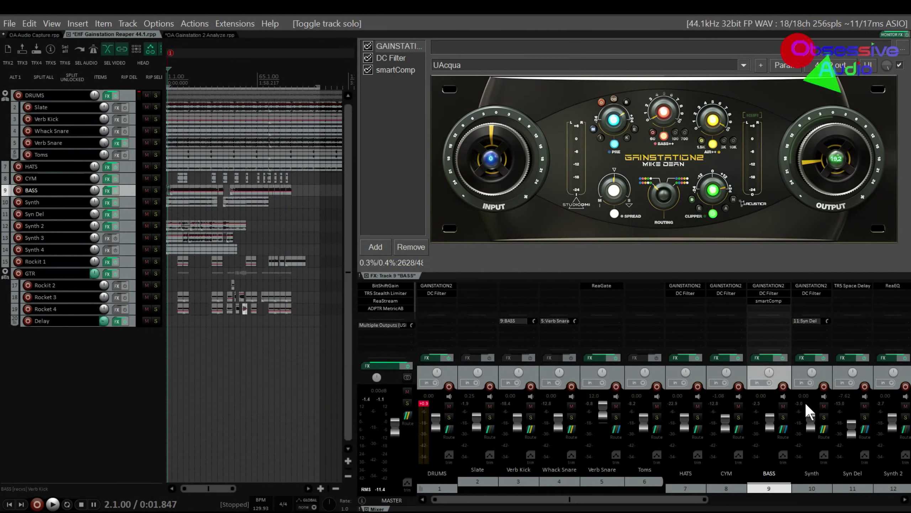
- Open the Synth track's Gainstation2 and sweep its 3K Air++ amount down to 0 and up to about 9
{"action": "left_click", "coordinate": [823, 375]}
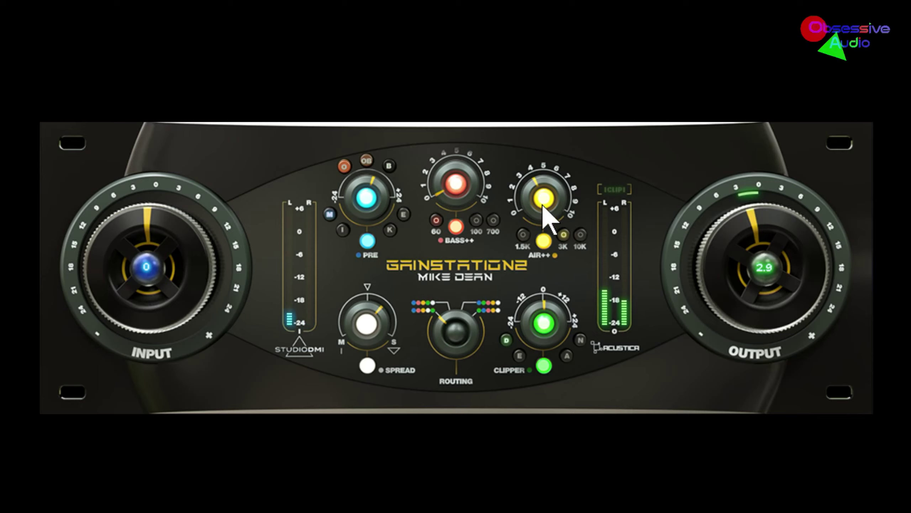
{"action": "left_click_drag", "start_coordinate": [543, 200], "coordinate": [546, 287]}
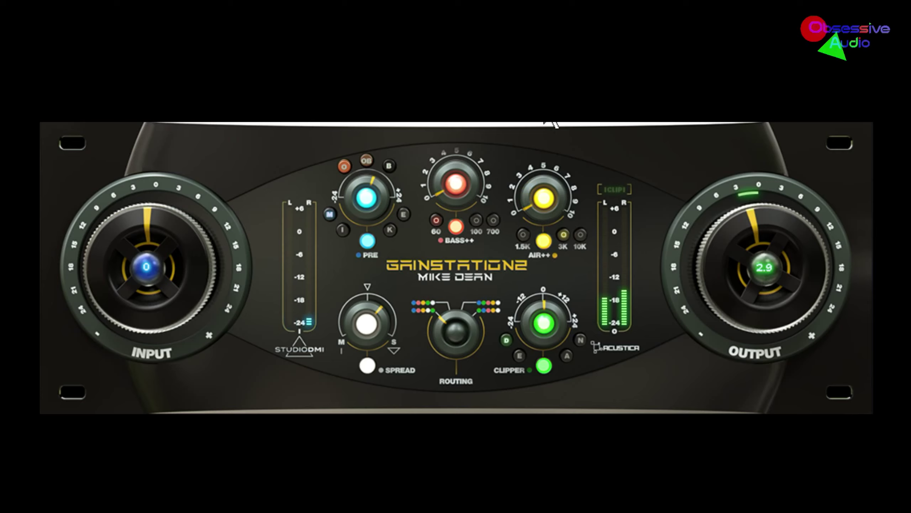
{"action": "left_click_drag", "start_coordinate": [541, 186], "coordinate": [522, 115]}
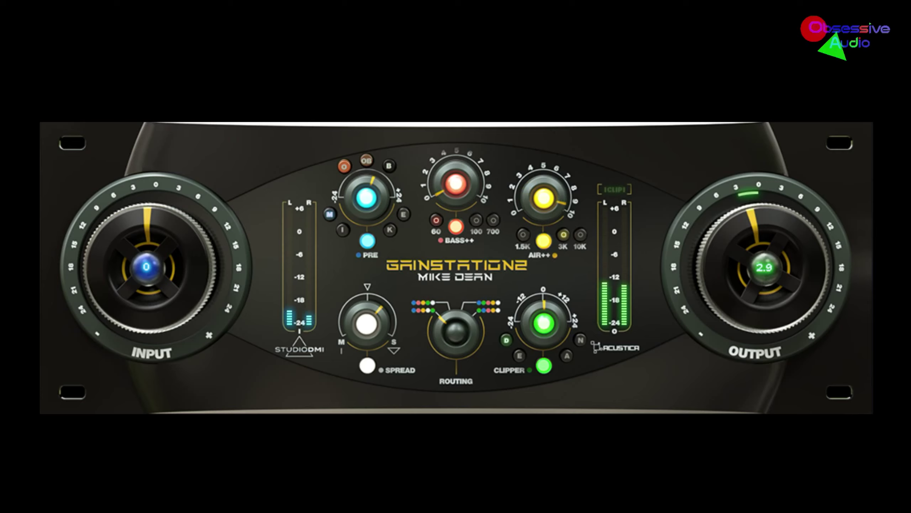
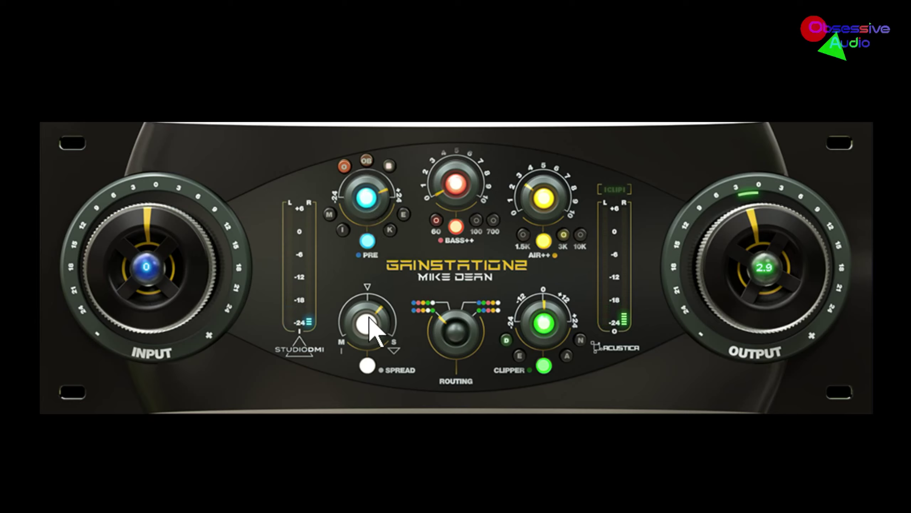
- Sweep the Synth's Spread from center down to full M and back up toward S to compare stereo widths
{"action": "left_click_drag", "start_coordinate": [370, 317], "coordinate": [372, 349]}
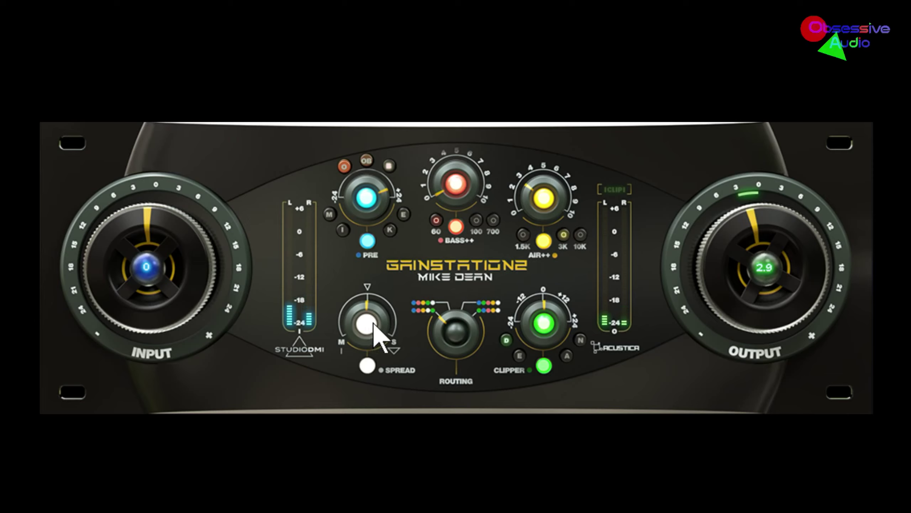
{"action": "left_click_drag", "start_coordinate": [374, 323], "coordinate": [382, 407]}
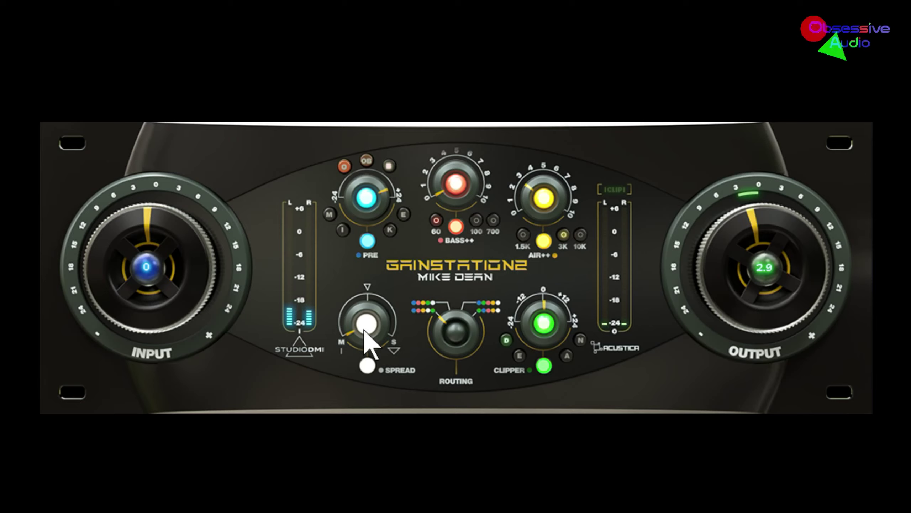
{"action": "left_click_drag", "start_coordinate": [364, 331], "coordinate": [354, 249]}
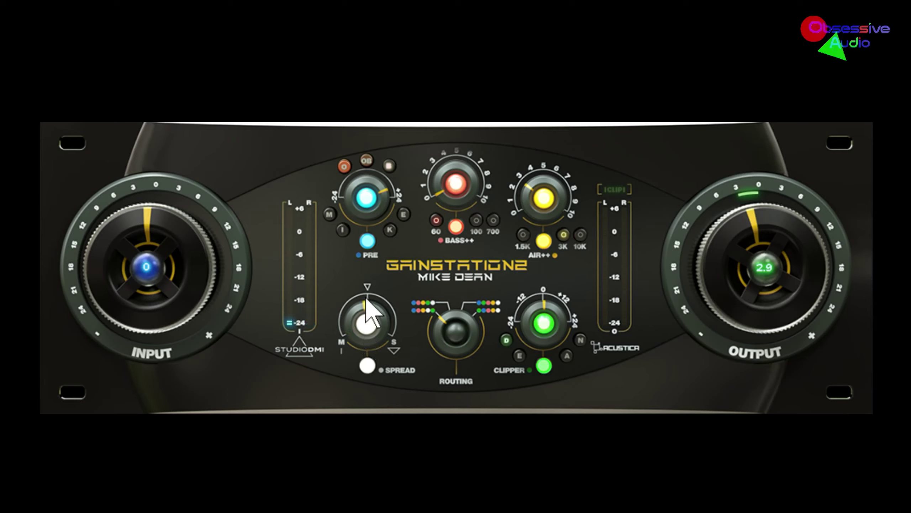
{"action": "mouse_move", "coordinate": [367, 318]}
{"action": "left_mouse_down"}
{"action": "mouse_move", "coordinate": [361, 231]}
{"action": "mouse_move", "coordinate": [380, 293]}
{"action": "left_mouse_up"}
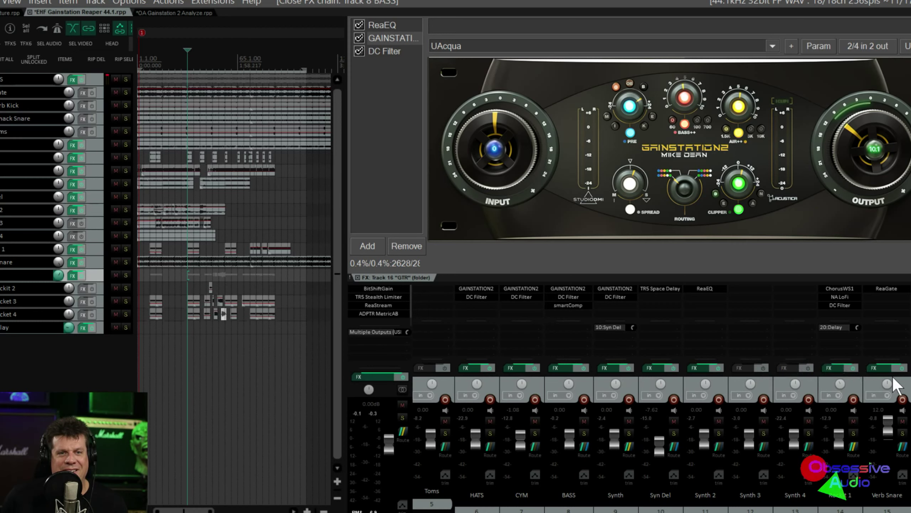
- Solo the GTR track and play it to audition its Gainstation2 processing
{"action": "key", "text": "F6"}
{"action": "key", "text": "space"}
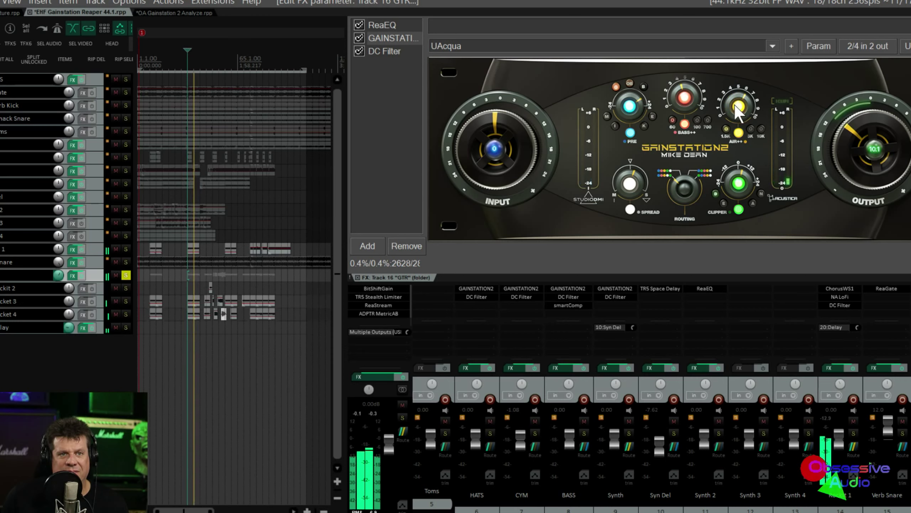
{"action": "key", "text": "space"}
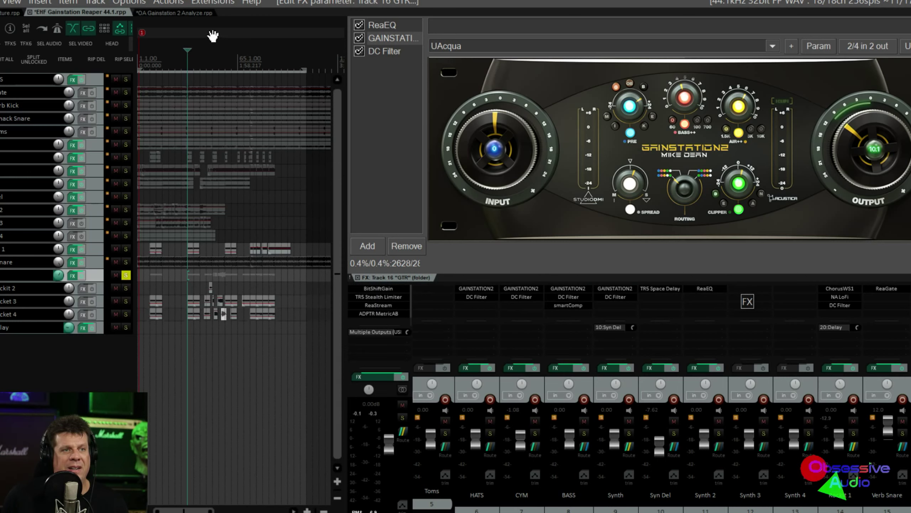
- Move the playback start to around bar 49 and play the mix with the GTR solo off
{"action": "left_click", "coordinate": [214, 53]}
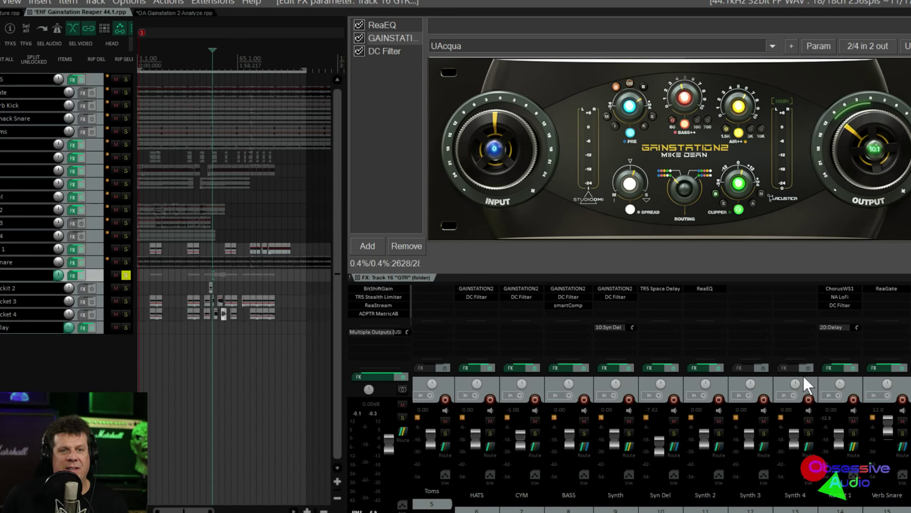
{"action": "key", "text": "space"}
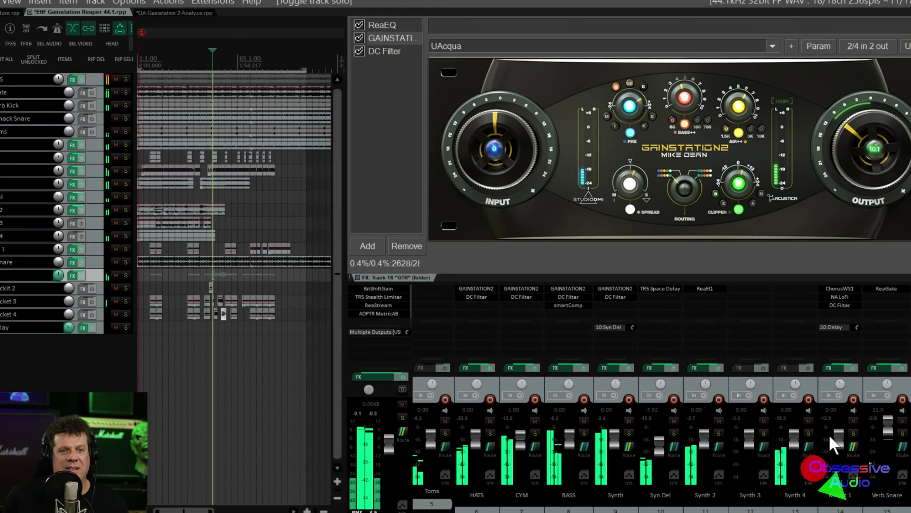